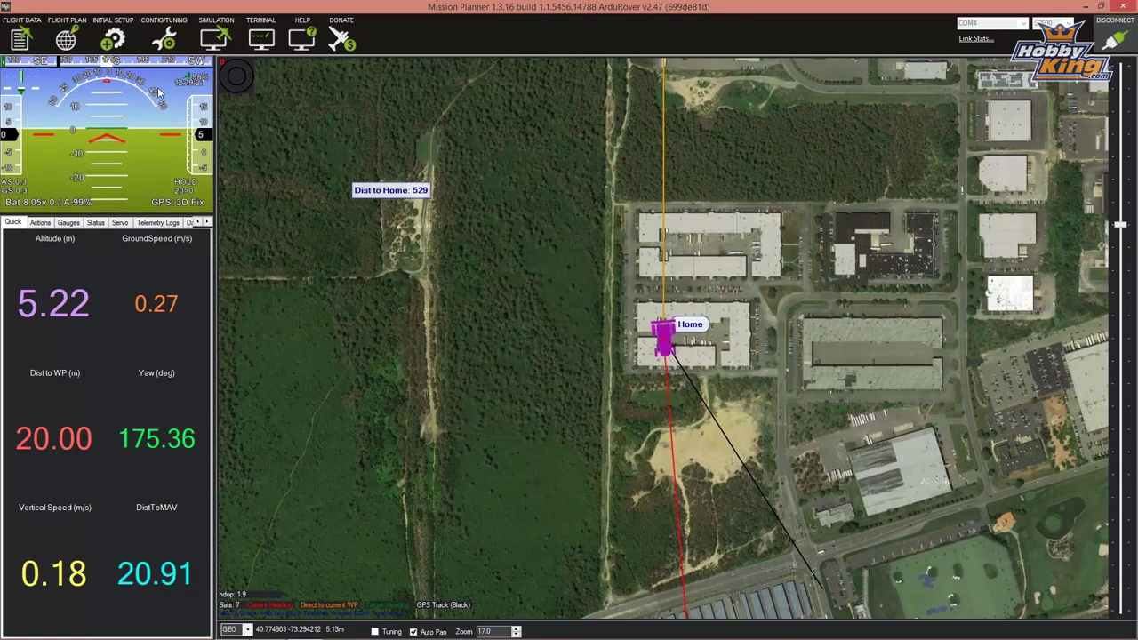
- Set the compass orientation to APM with External Compass in the mandatory hardware setup
click(111, 37)
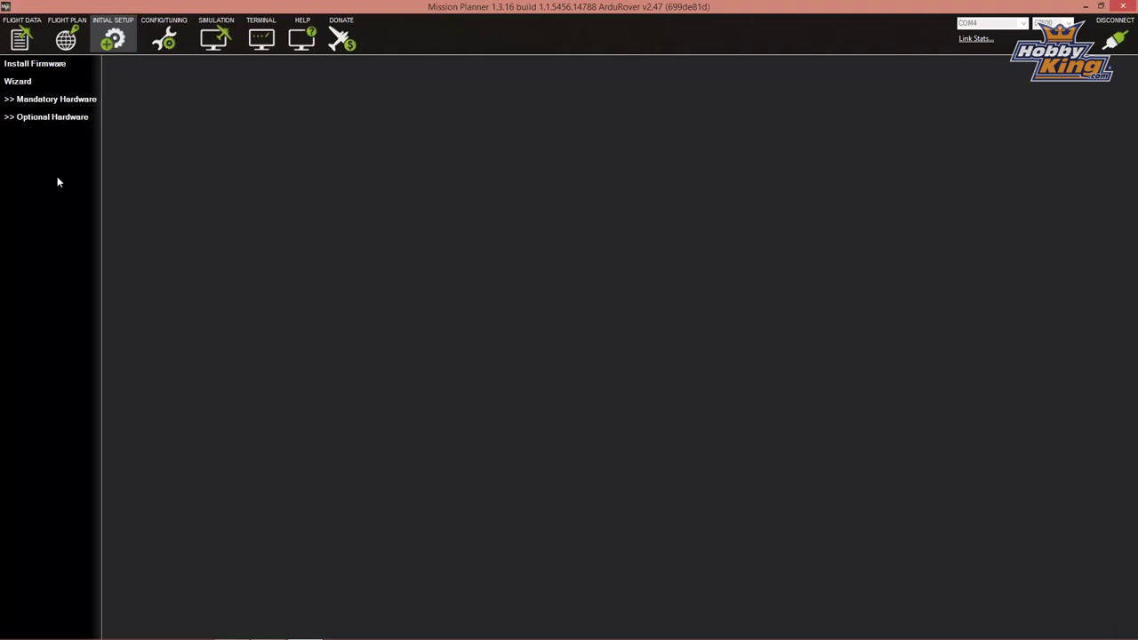
click(48, 106)
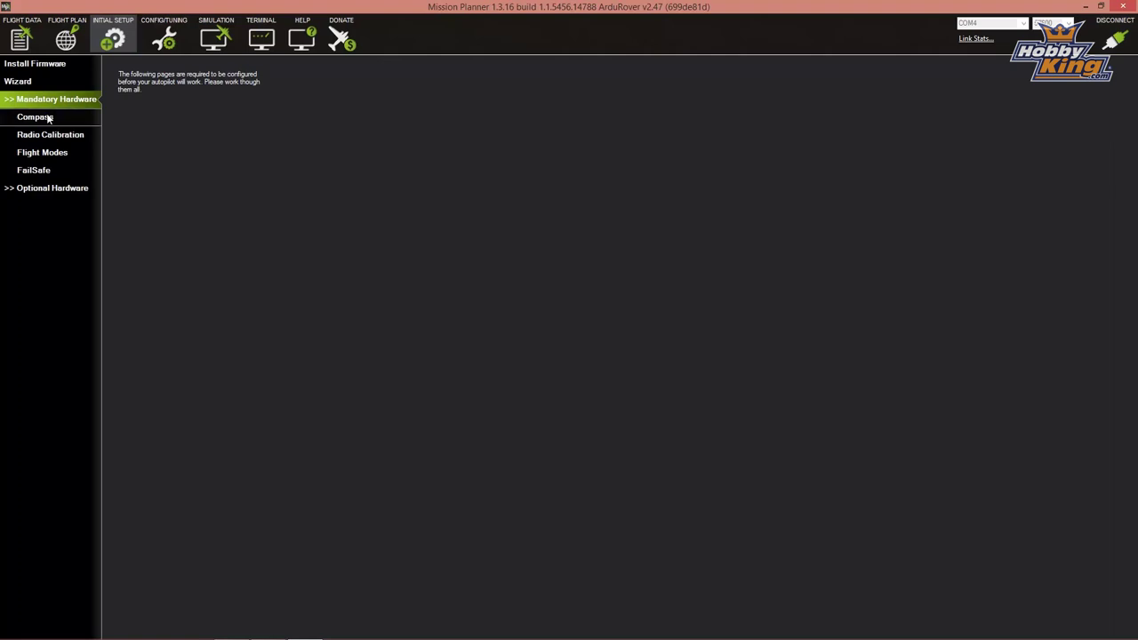
click(36, 117)
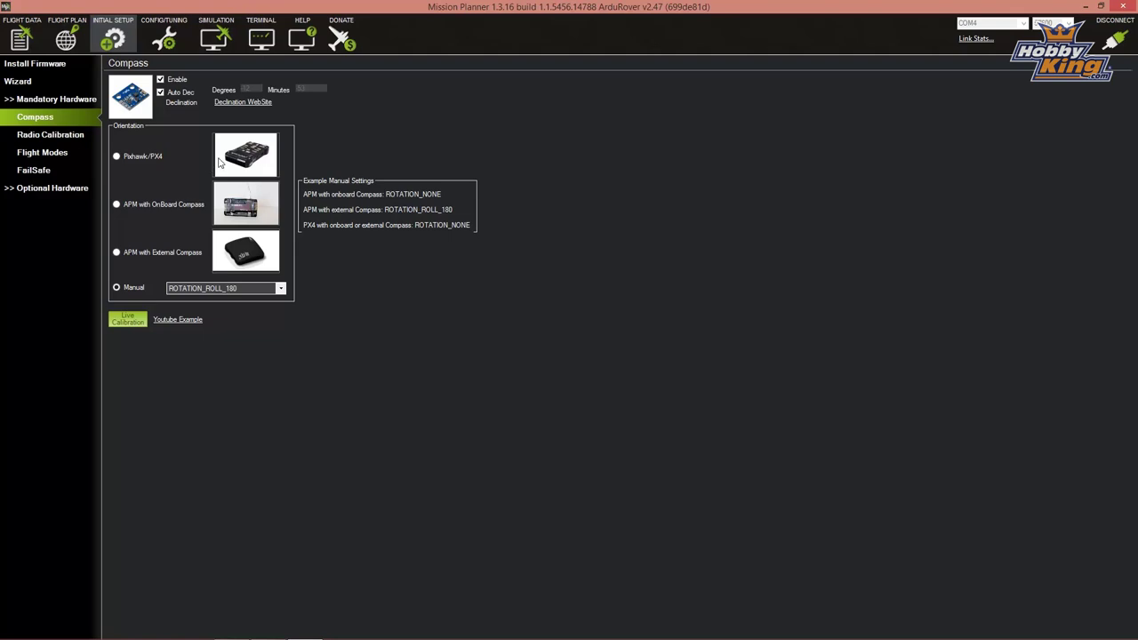
click(116, 253)
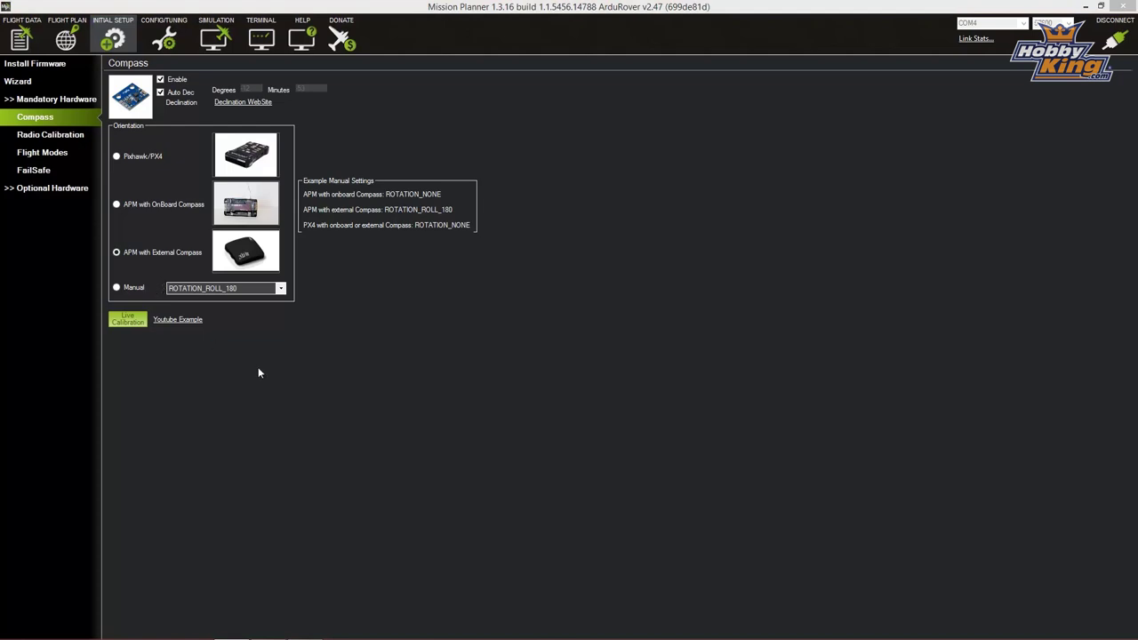
- Run the live compass calibration, accept the new offsets, and check the rover's heading on the flight data map
click(129, 324)
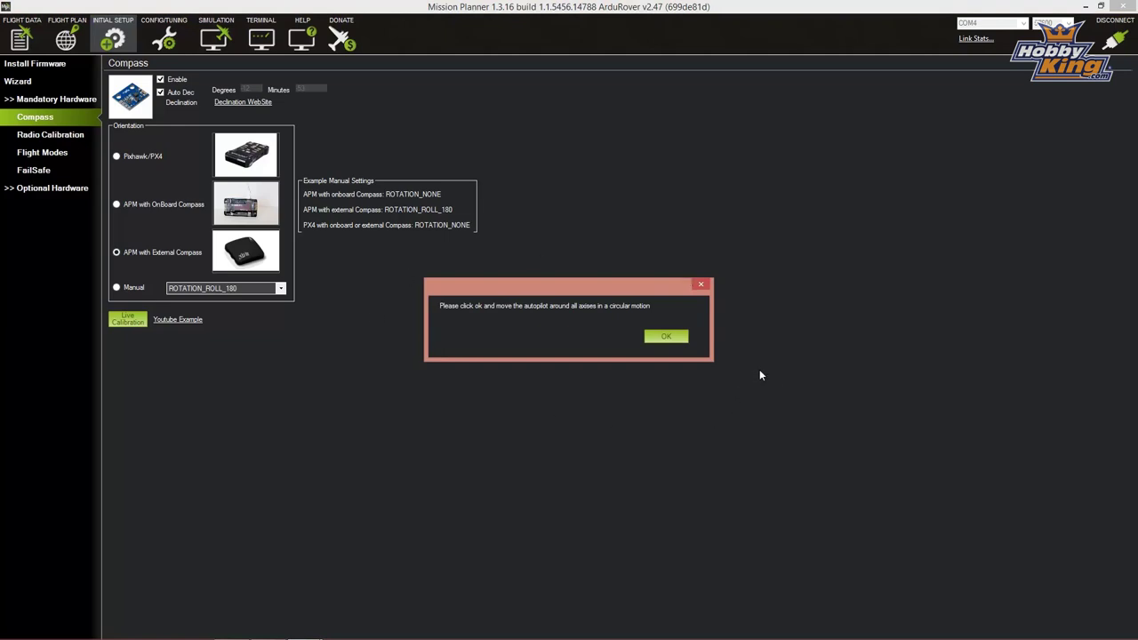
click(670, 340)
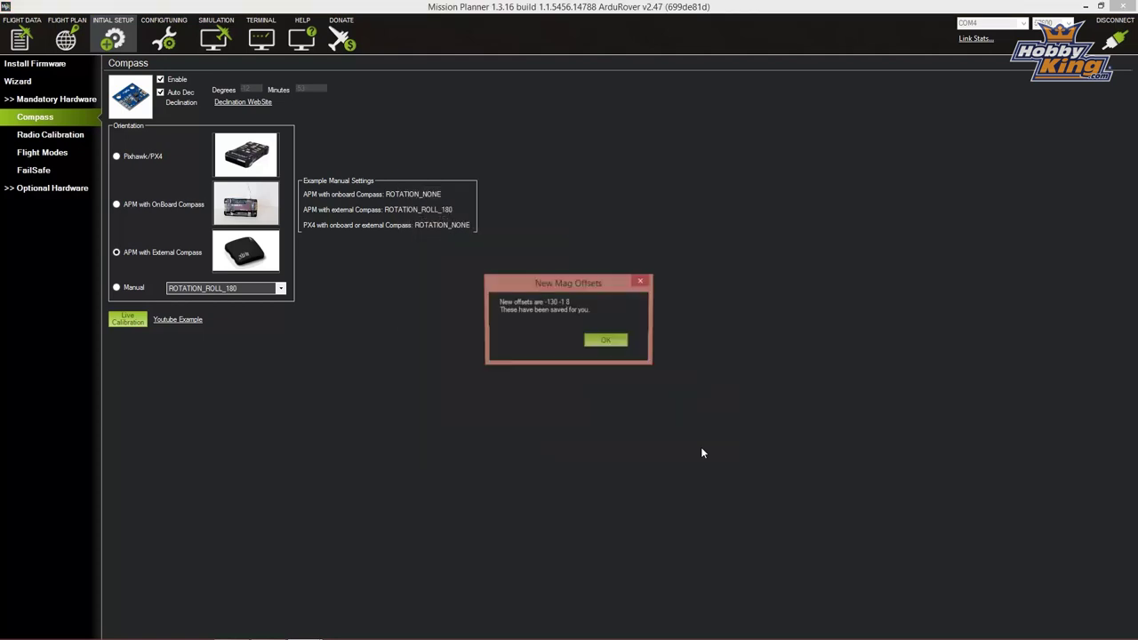
click(610, 340)
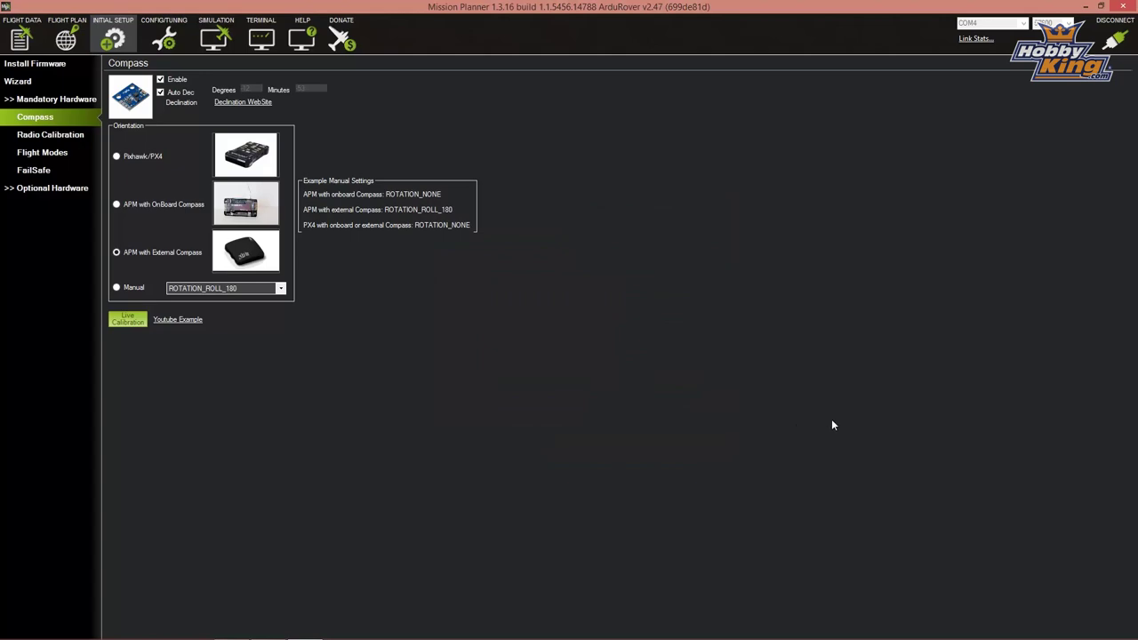
click(24, 40)
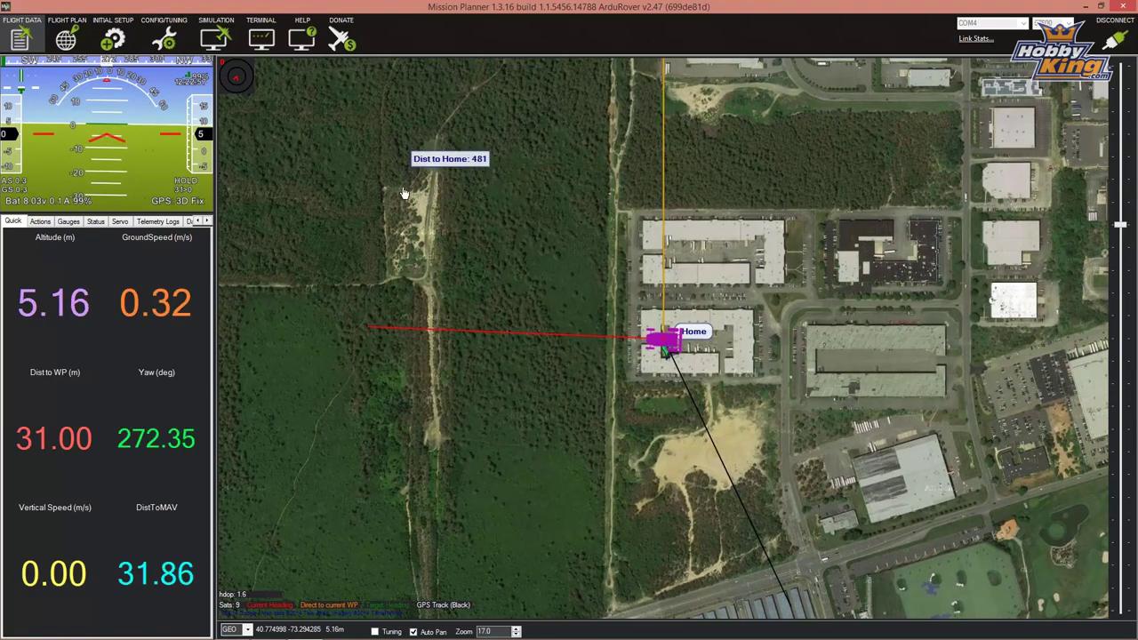
- Calibrate the radio in the mandatory hardware setup, recording the extreme positions of all sticks and switches
click(114, 38)
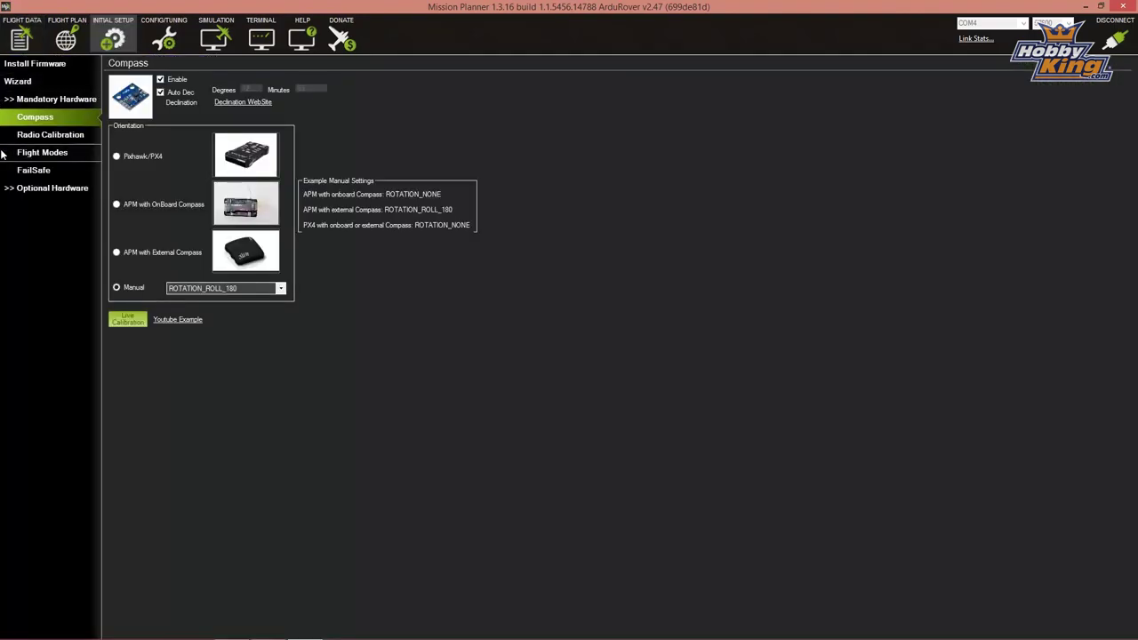
click(33, 135)
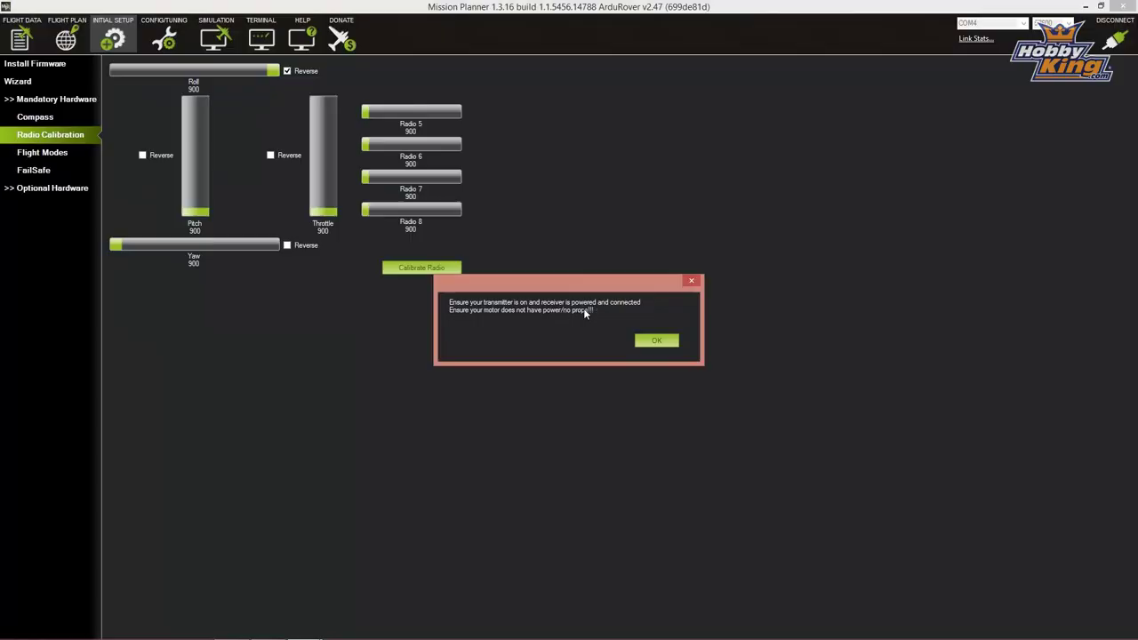
click(663, 341)
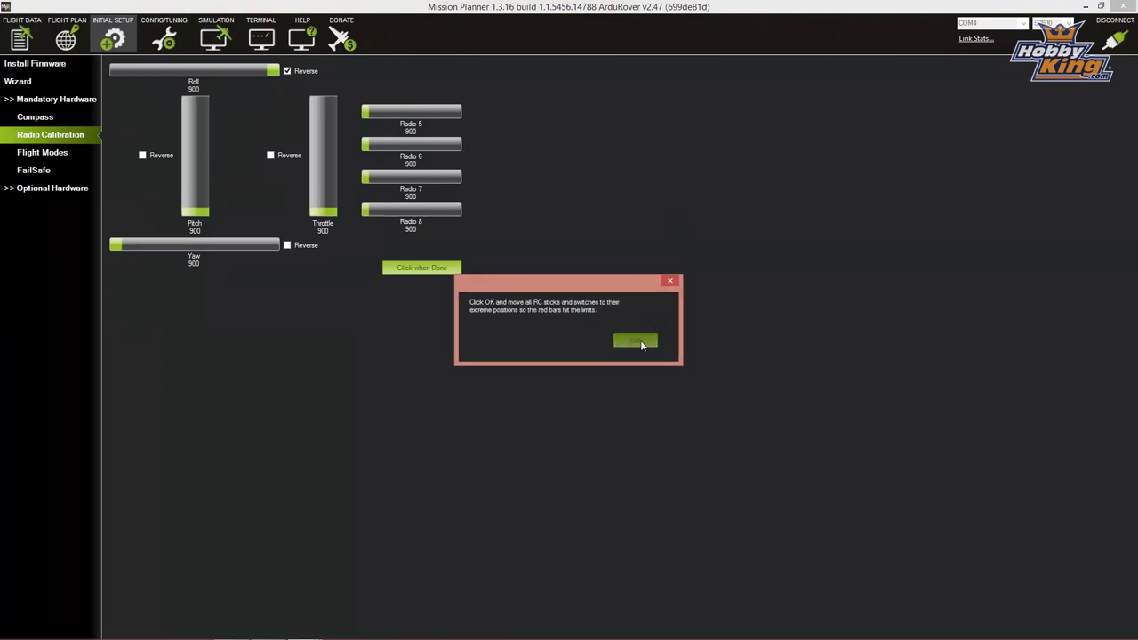
click(640, 342)
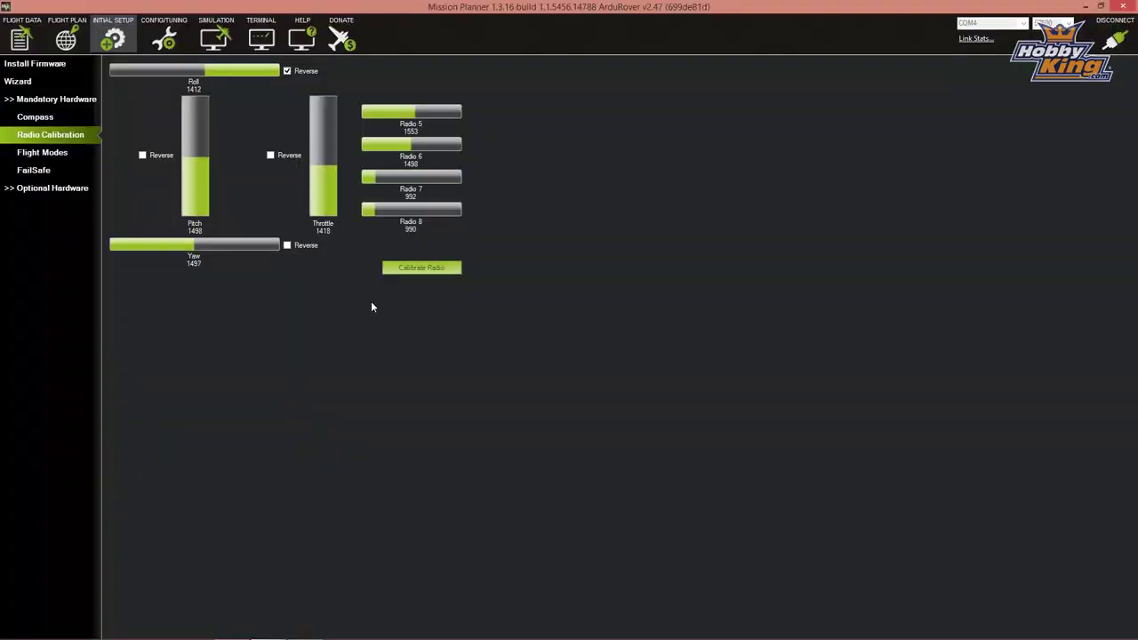
- Review the flight mode assignments, battery monitor settings and sonar settings in the initial hardware setup
click(48, 154)
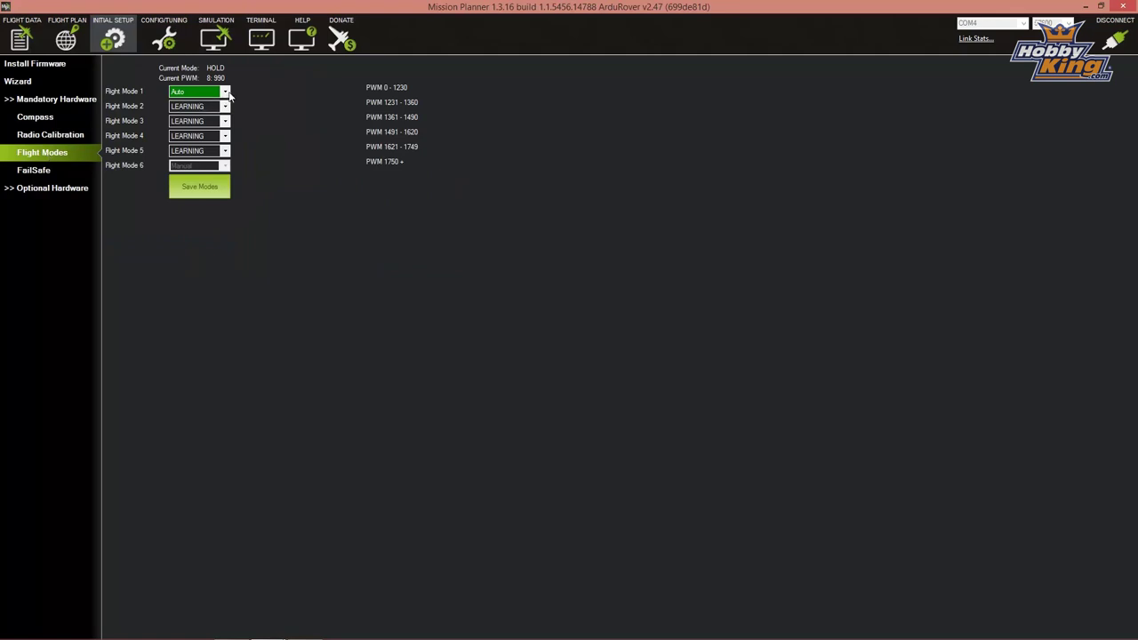
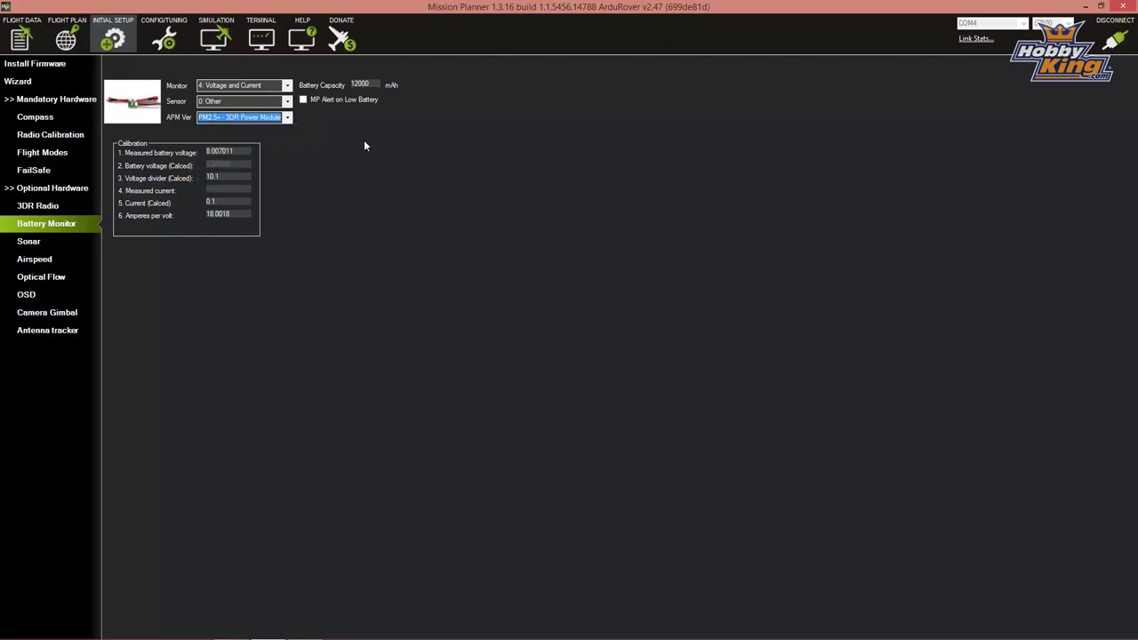
key(Tab)
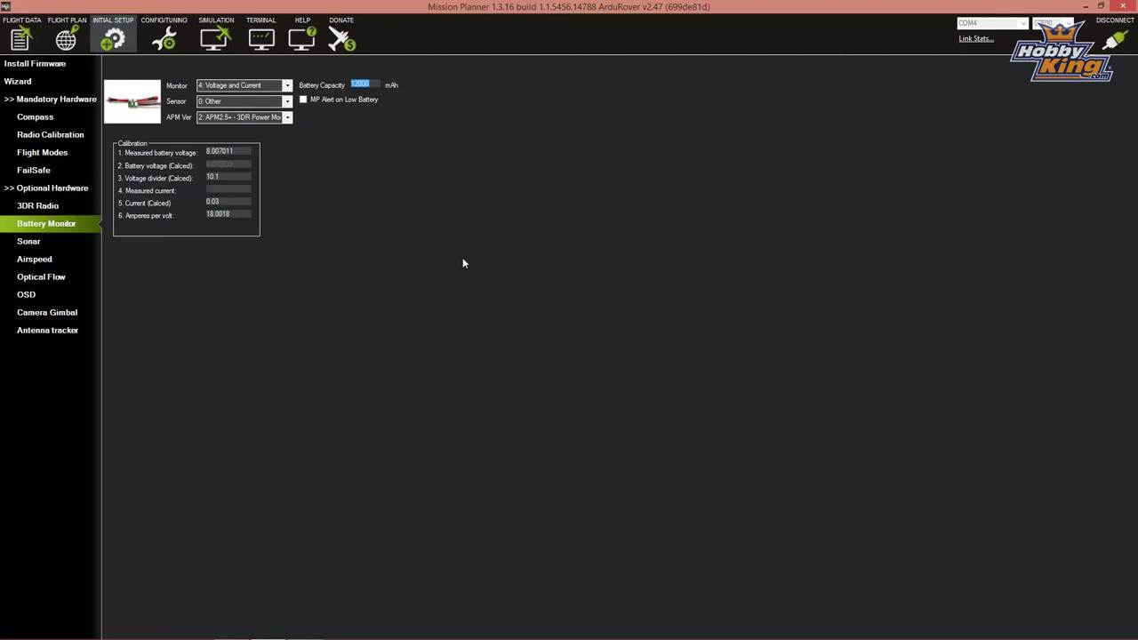
click(46, 247)
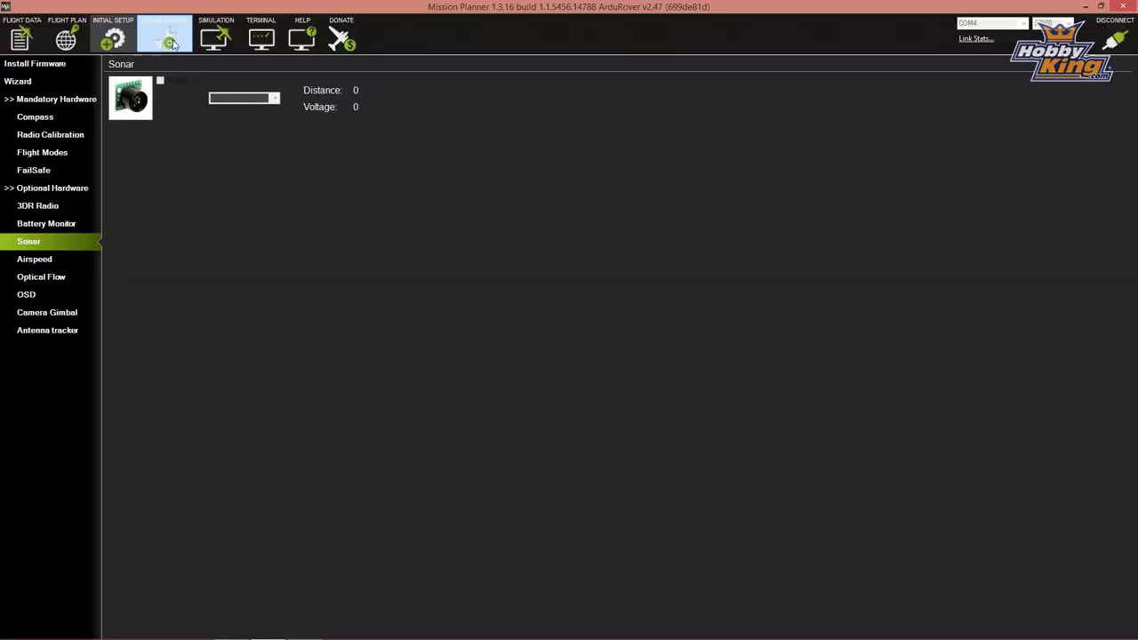
- Review the flight modes and the basic tuning values in the rover's tuning configuration
click(174, 43)
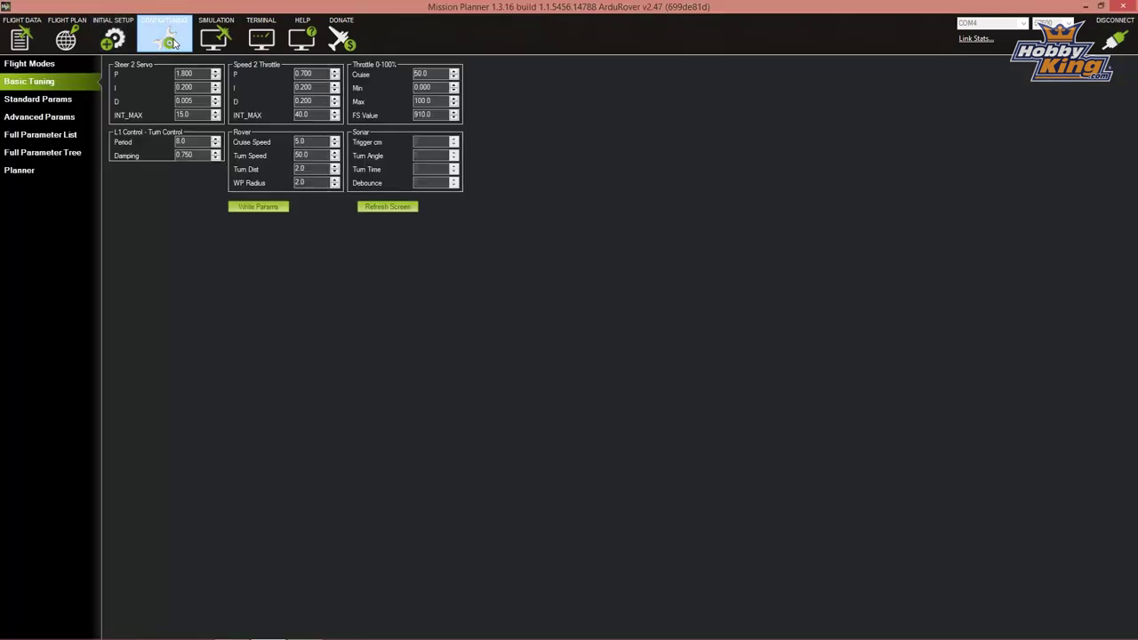
click(51, 63)
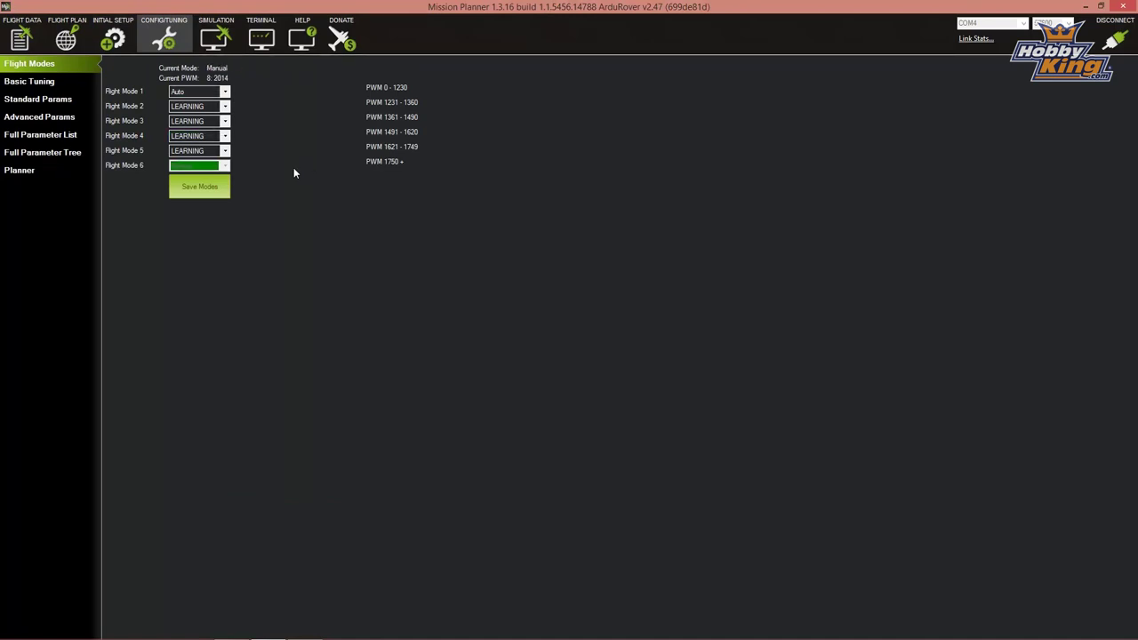
click(51, 82)
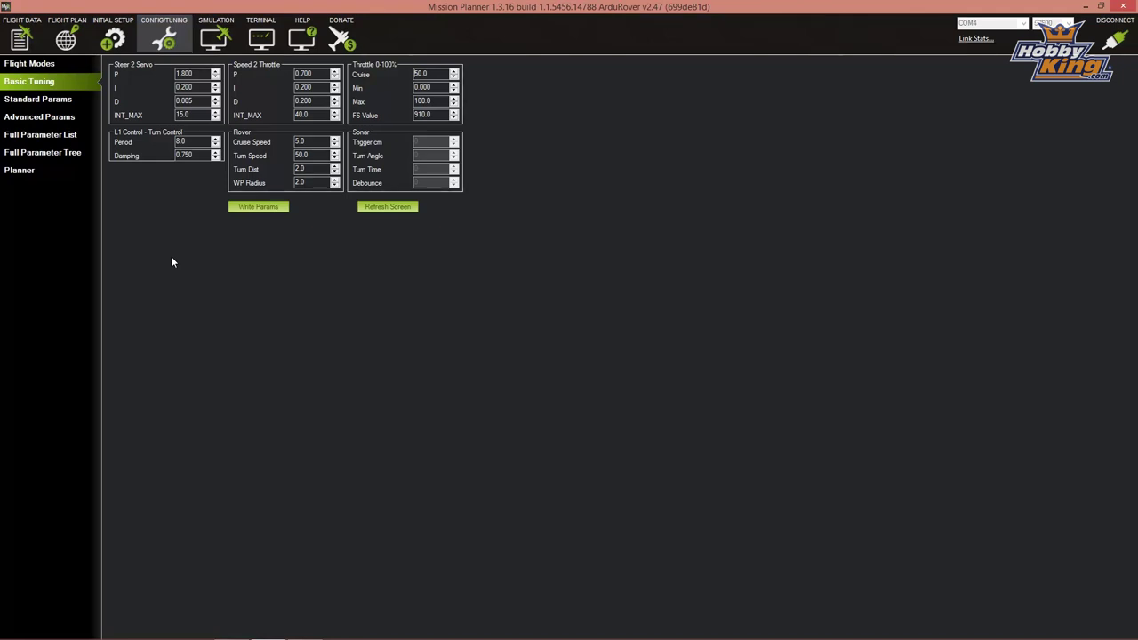
- Examine the available options for skid steering input and skid steering output in the standard parameters
click(51, 98)
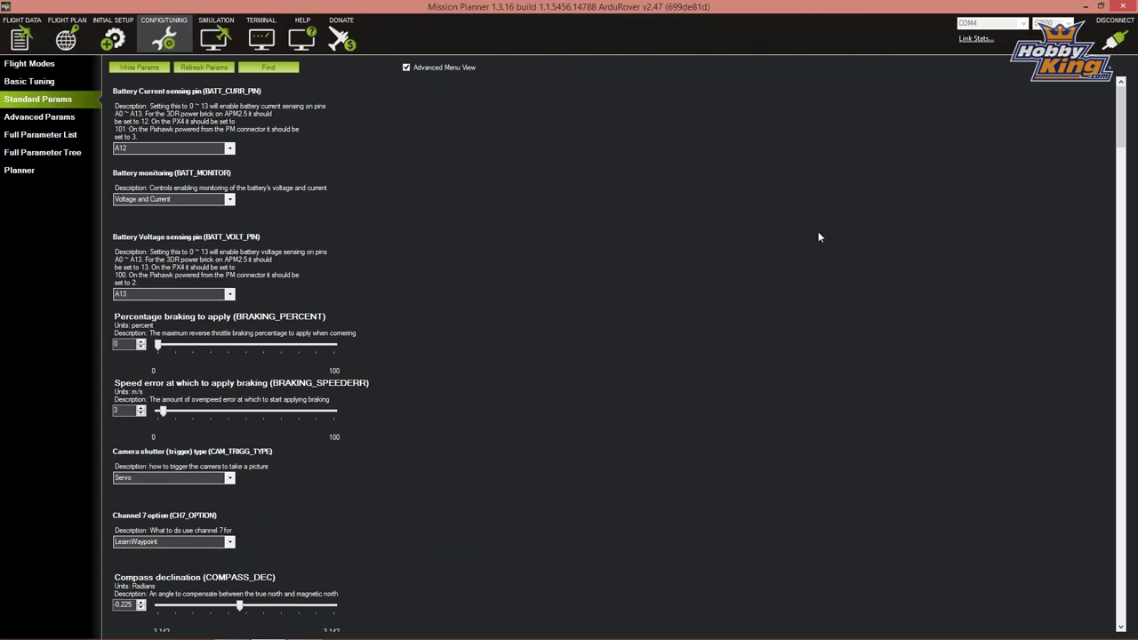
drag(1120, 129, 1121, 551)
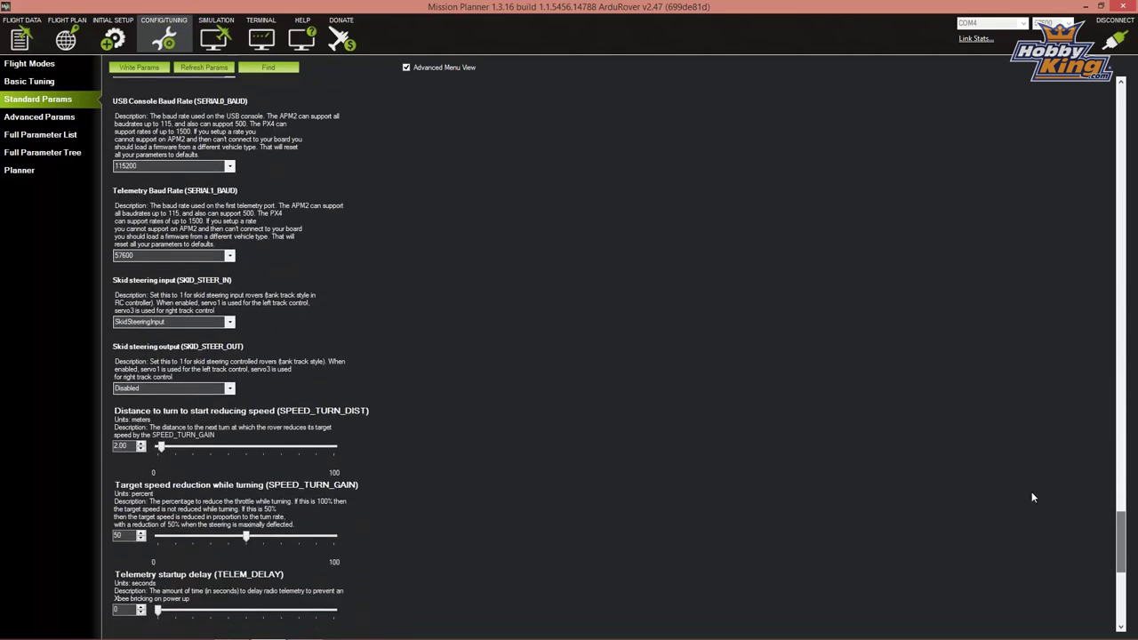
key(Tab)
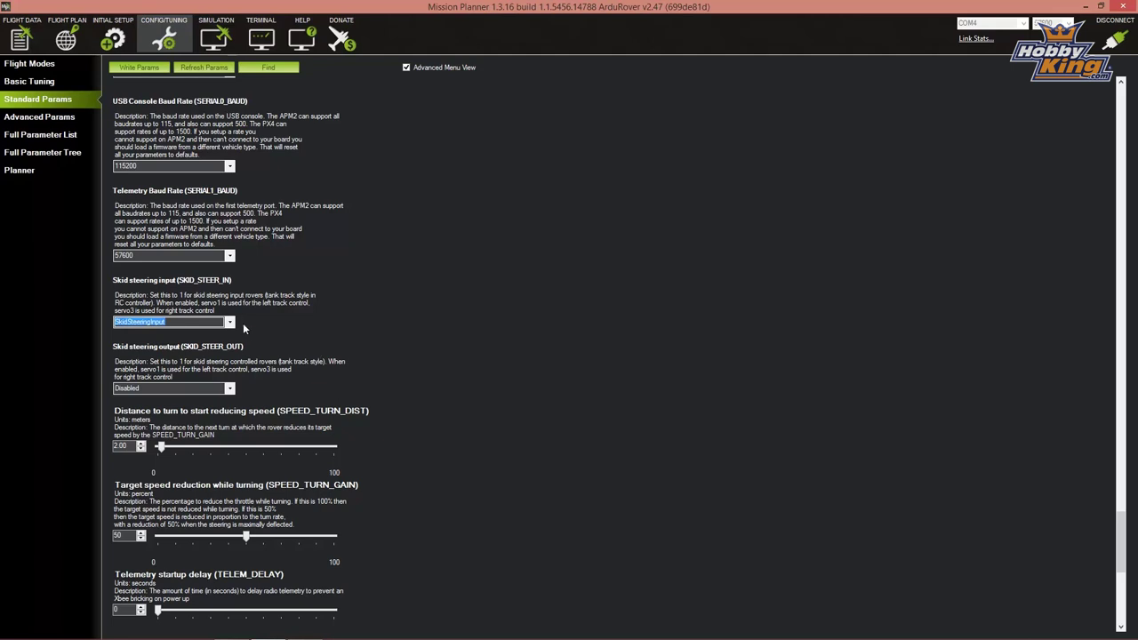
click(232, 323)
click(232, 324)
click(231, 389)
click(232, 389)
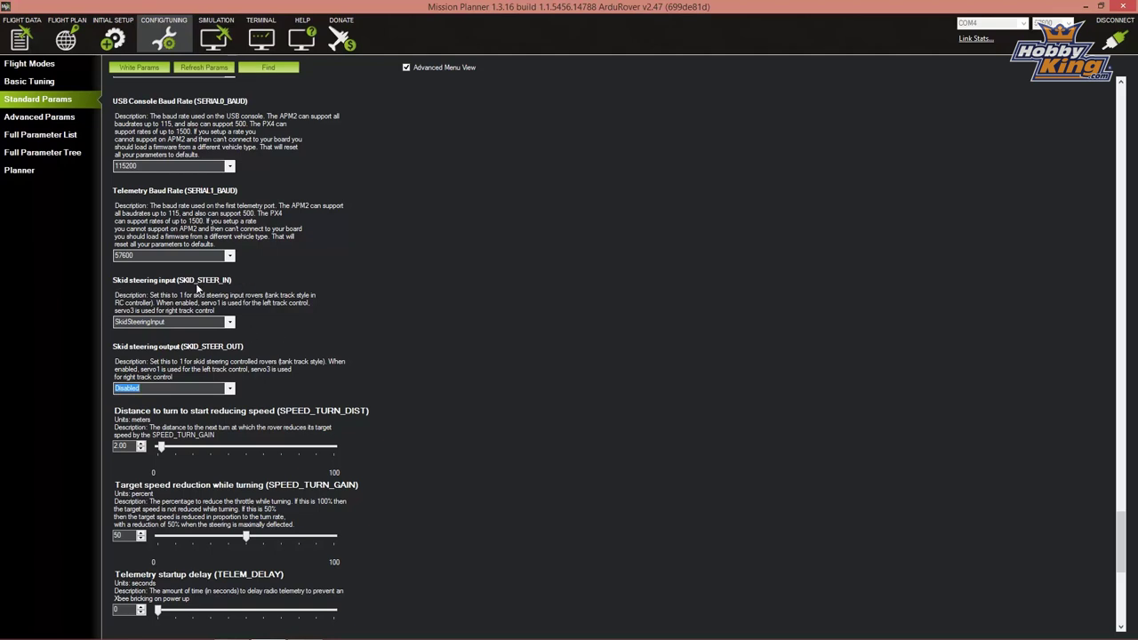
click(230, 325)
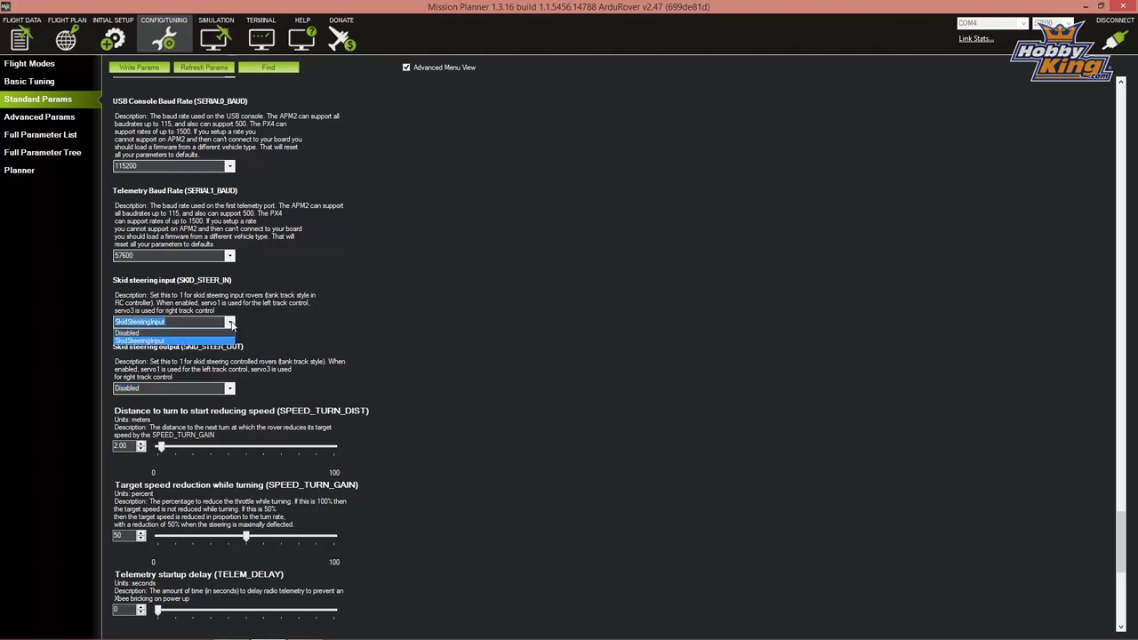
click(231, 325)
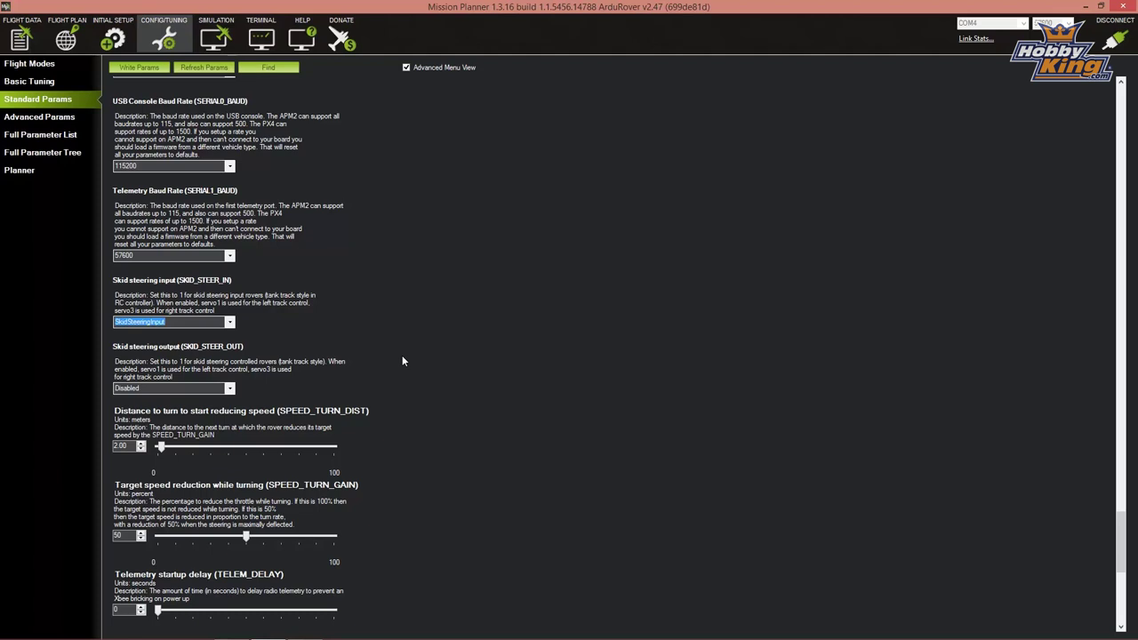
click(229, 391)
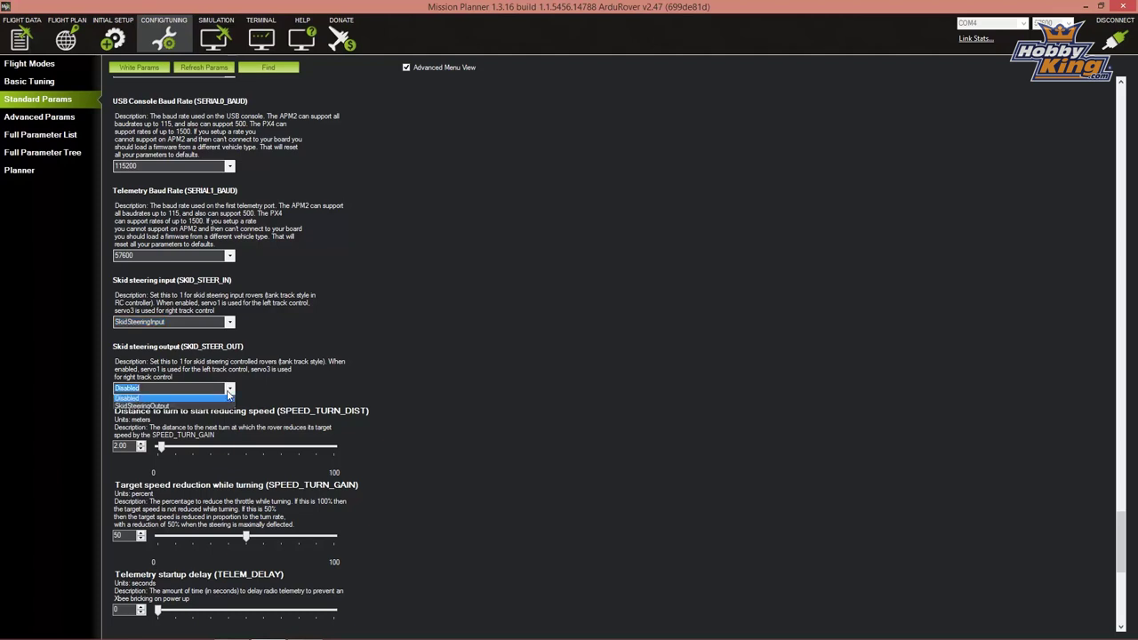
click(231, 390)
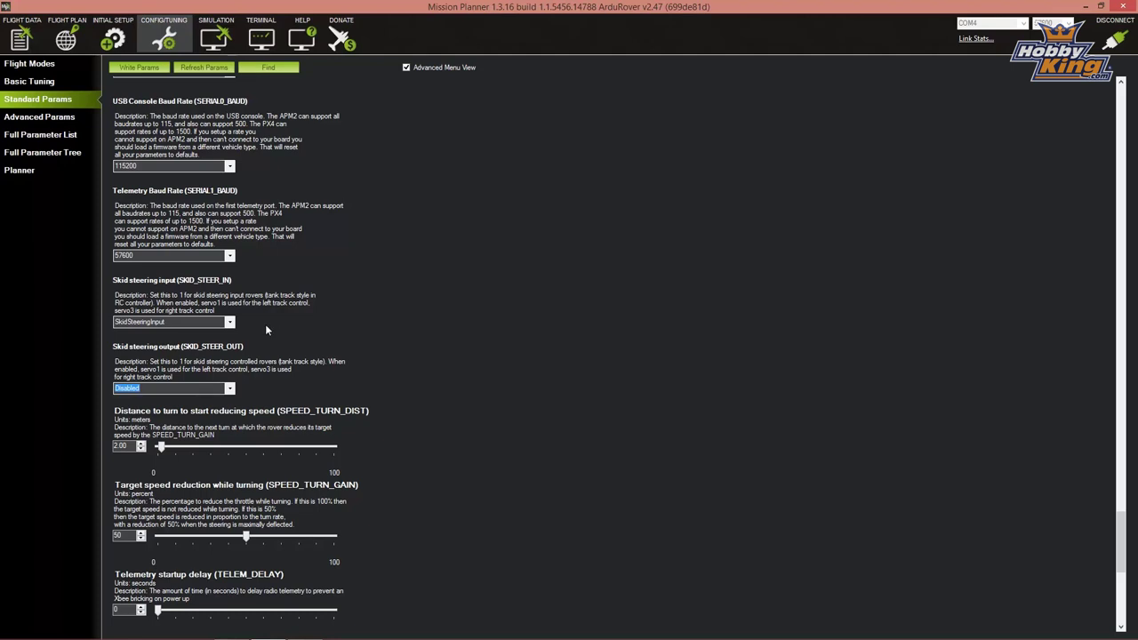
- Choose SkidSteeringInput for SKID_STEER_IN and write the standard parameters to the autopilot
click(230, 323)
click(190, 339)
scroll(436, 389, down, 3)
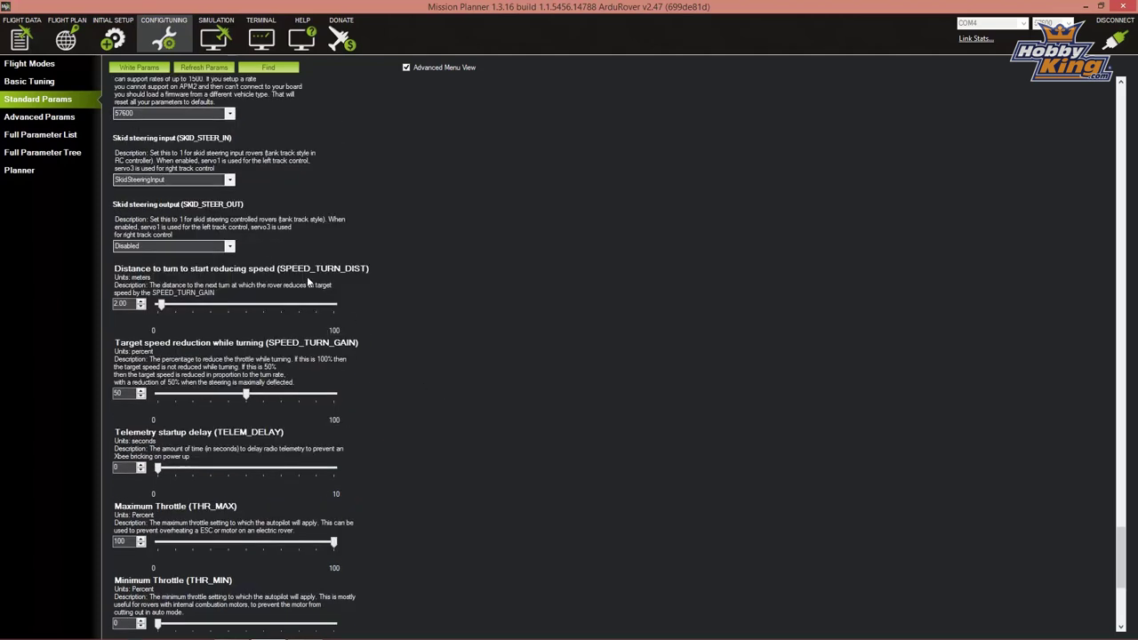
click(151, 69)
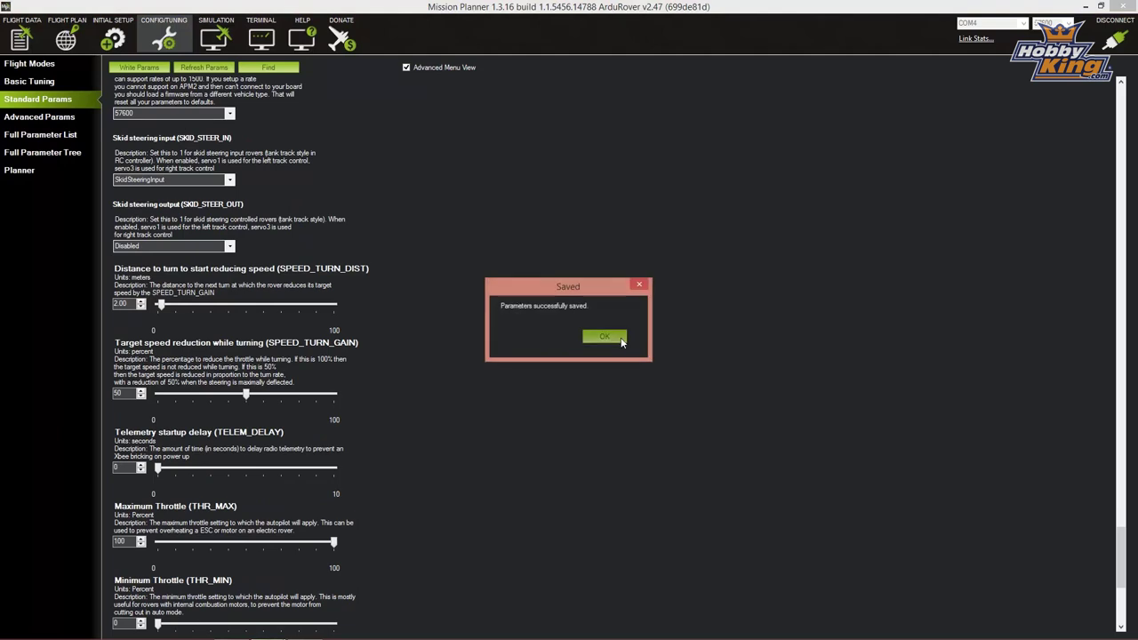
click(602, 334)
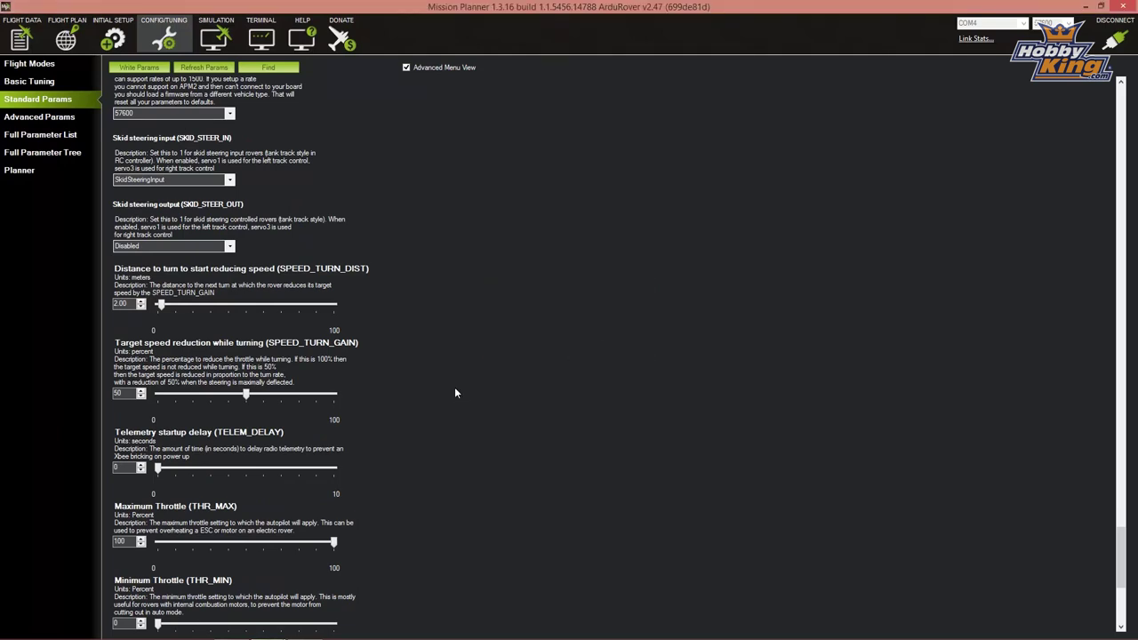
- Look through the advanced parameters, including the AHRS, compass offset and steering settings
click(47, 119)
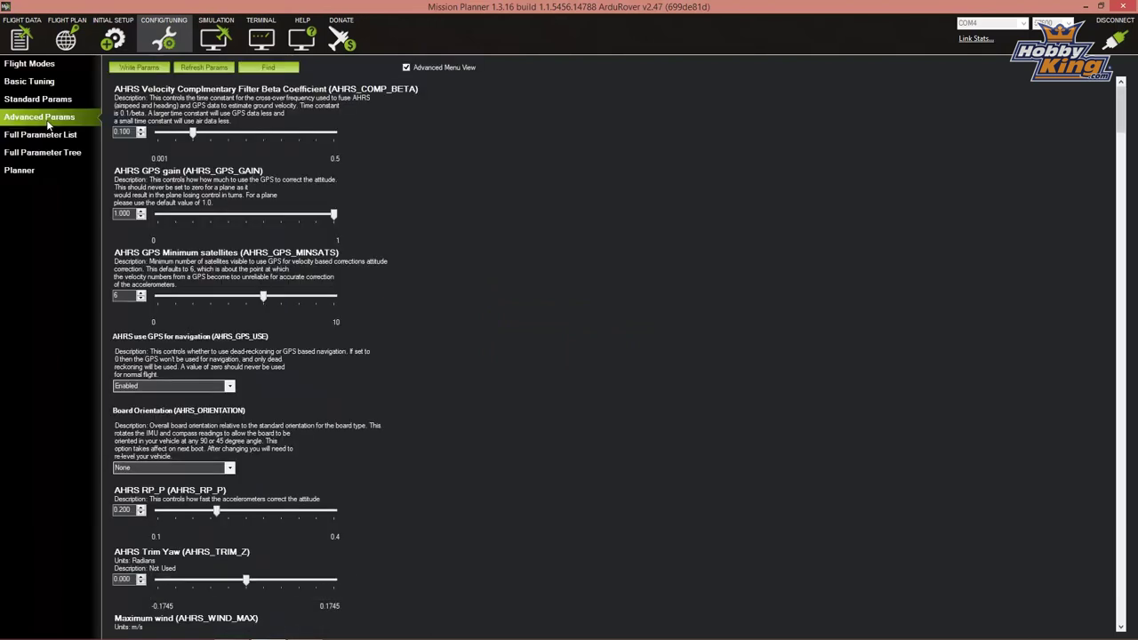
drag(1123, 122, 1122, 605)
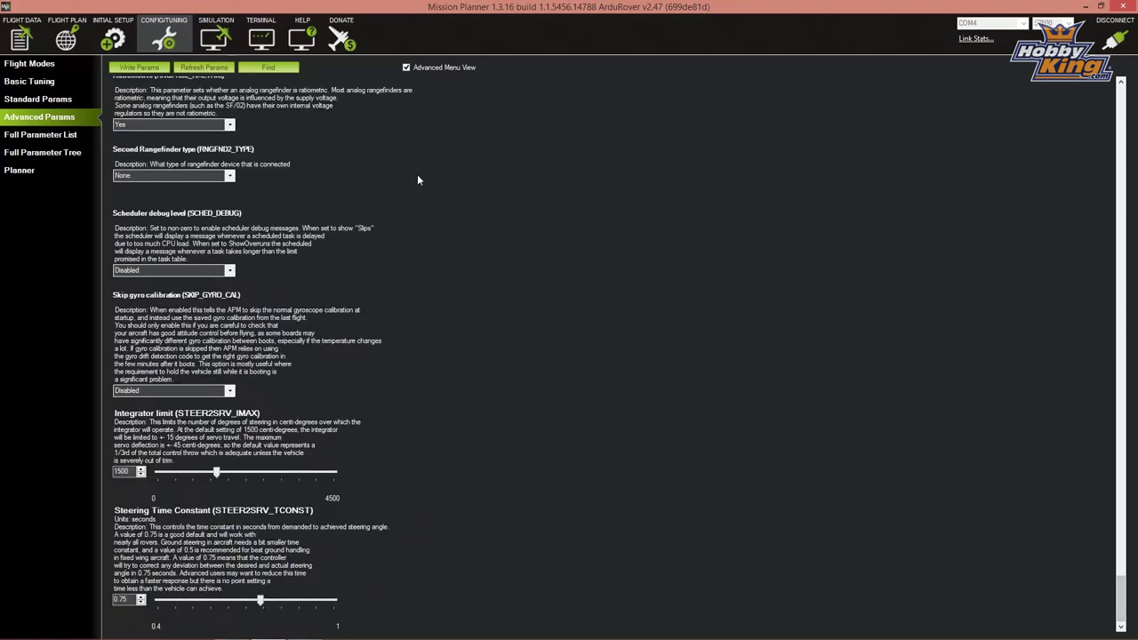
scroll(1103, 392, up, 5)
drag(1120, 577, 1121, 178)
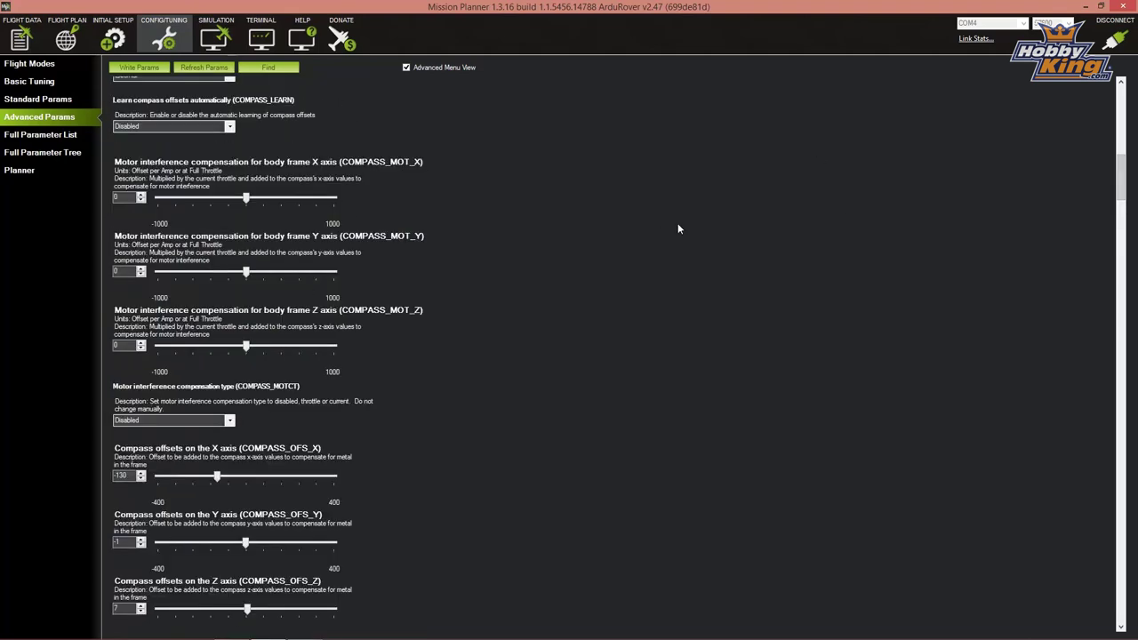
drag(1123, 183, 1123, 126)
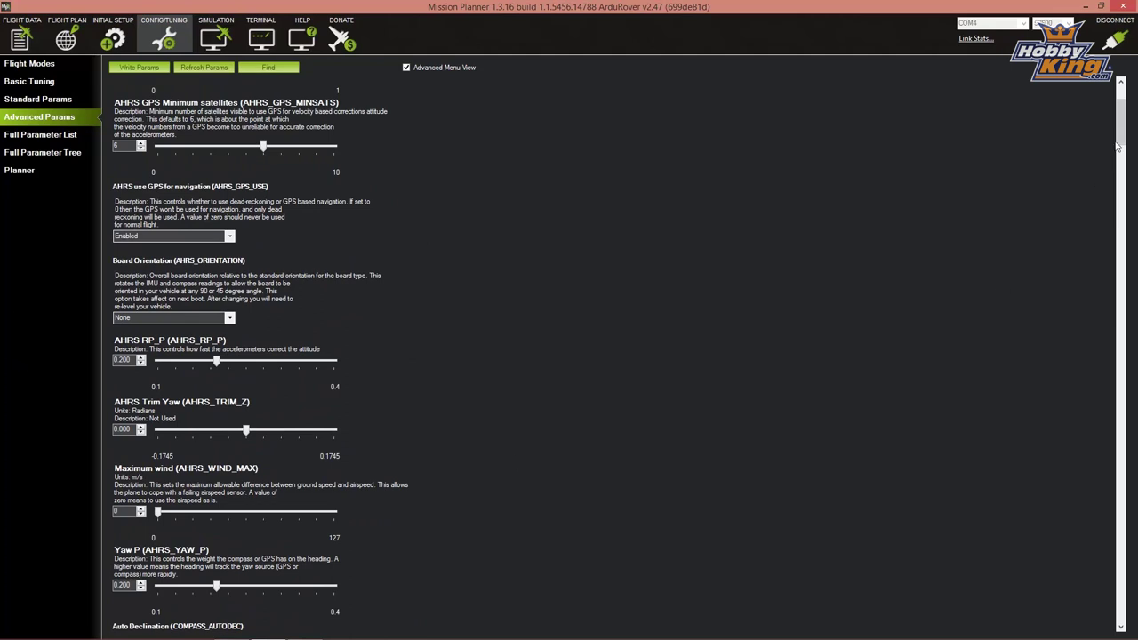
scroll(1109, 158, up, 3)
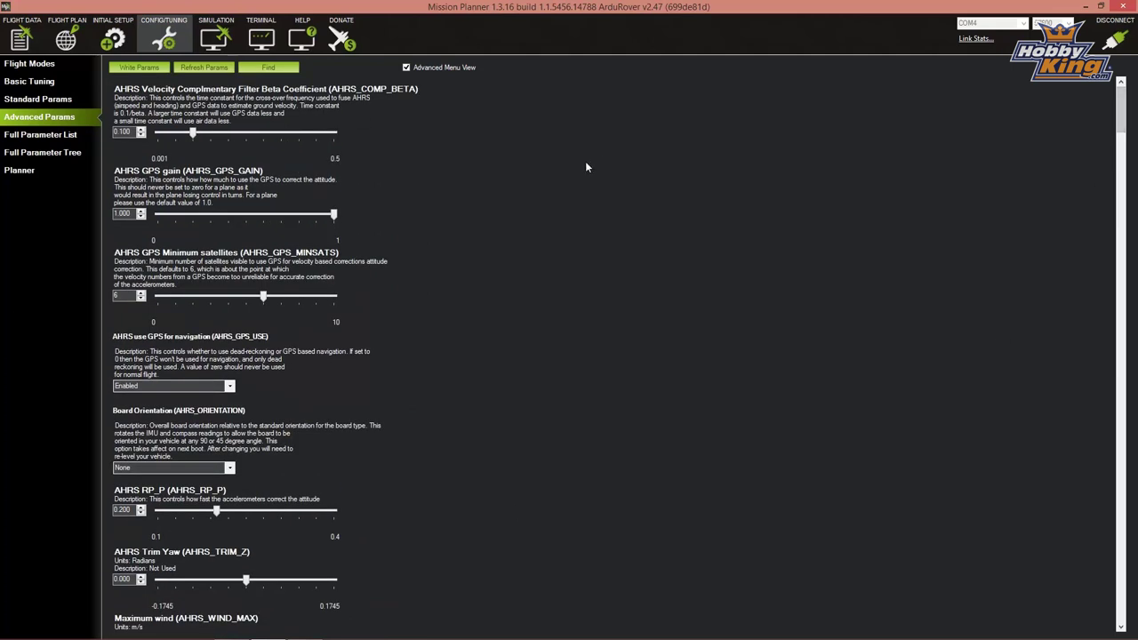
- Open the full parameter list, accept the raw parameter warning and browse down to the SKID_STEER entries
click(32, 135)
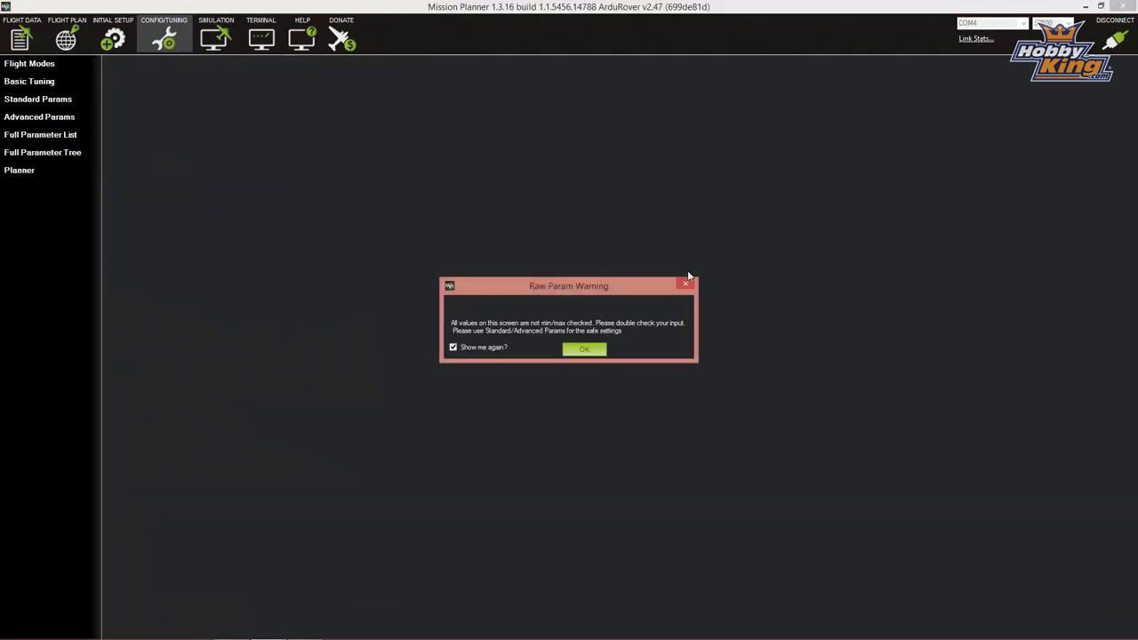
click(583, 349)
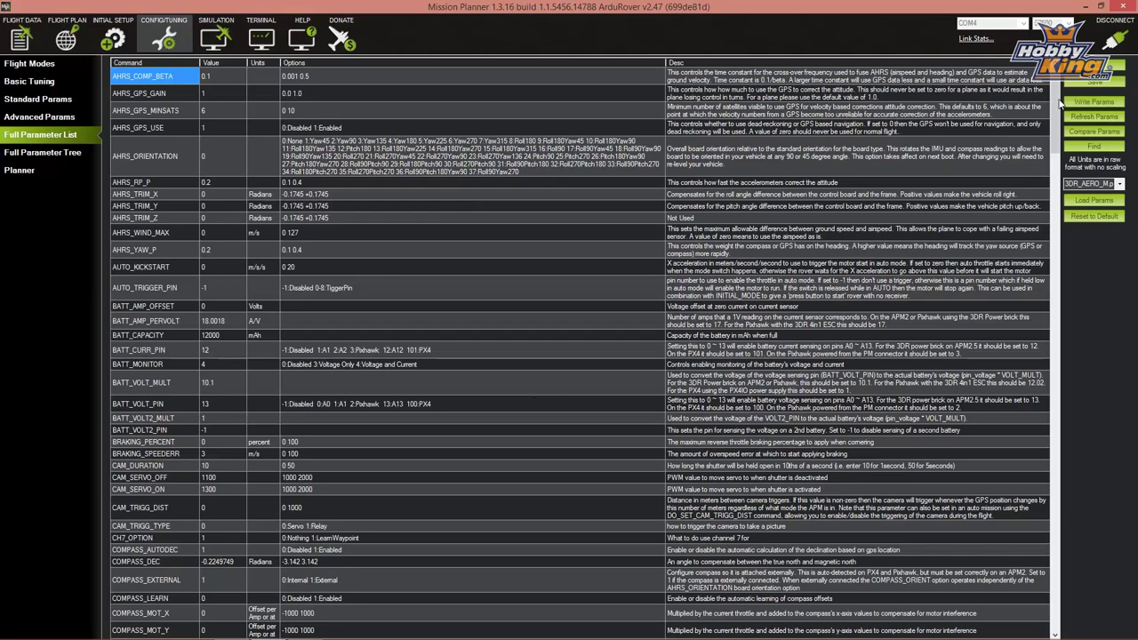
scroll(1057, 128, down, 2)
drag(1057, 127, 1061, 256)
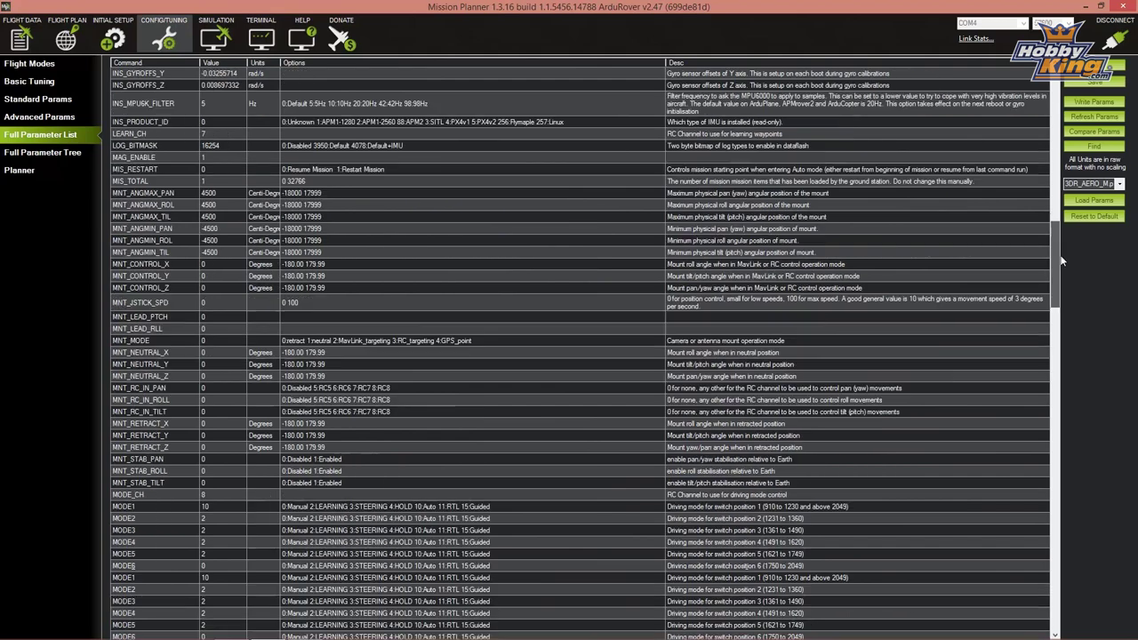
drag(1053, 249, 1062, 415)
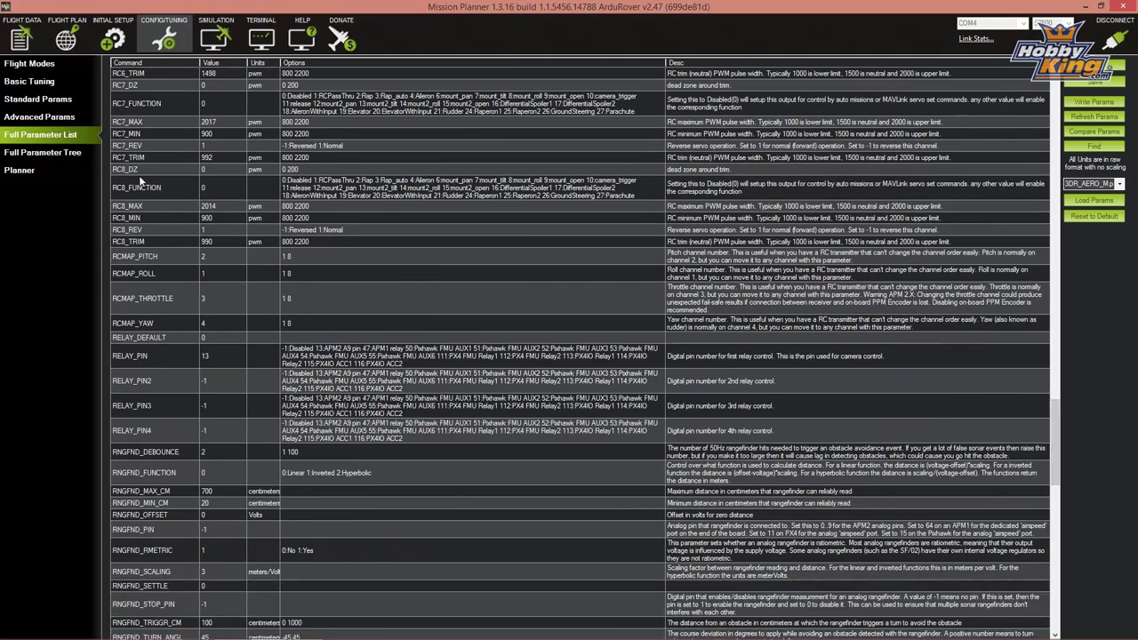
drag(1055, 458, 1060, 529)
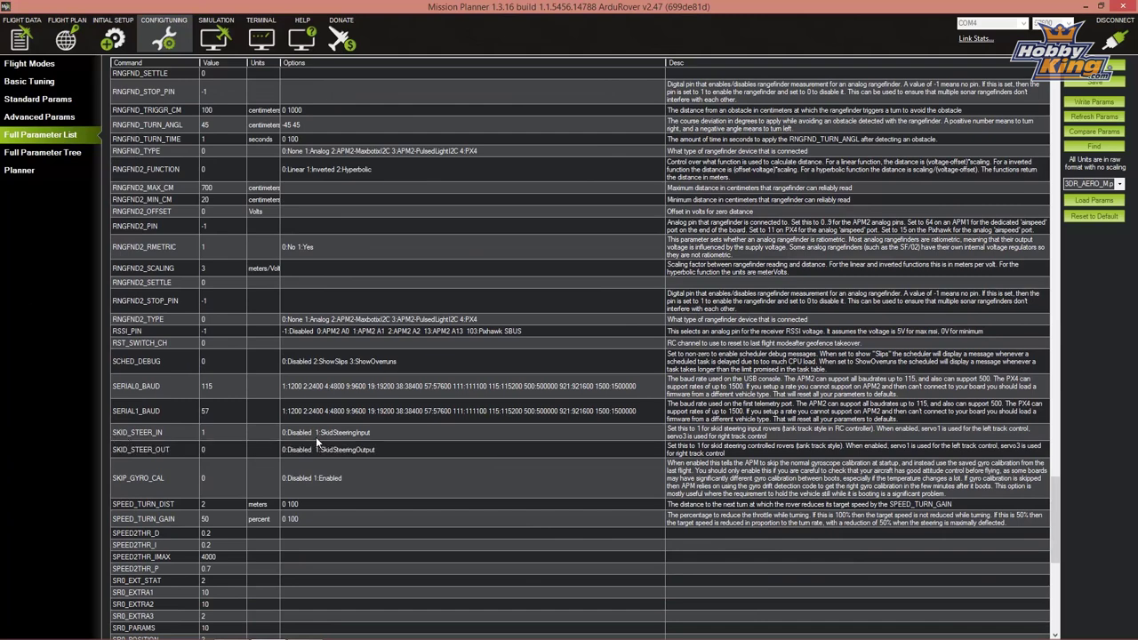
- Examine the value, options and description of the SKID_STEER_IN parameter in the full parameter list
click(320, 434)
click(157, 436)
click(210, 436)
click(264, 434)
click(320, 434)
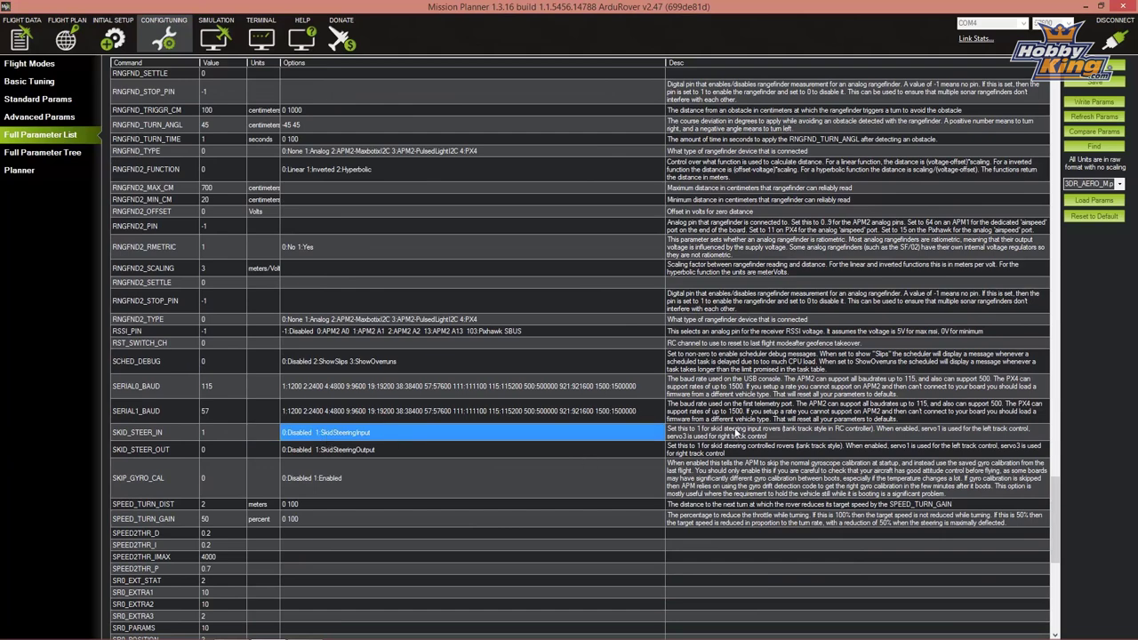
click(736, 434)
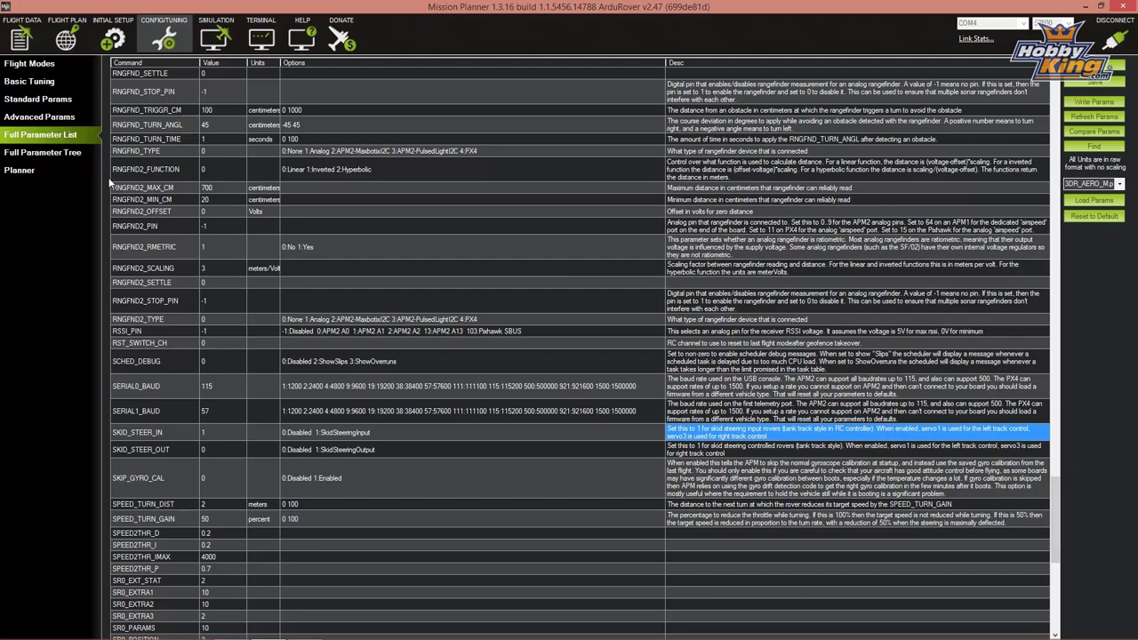
- Review the Planner settings, including units, telemetry rates and log path, and dismiss the CCleaner alert
click(19, 171)
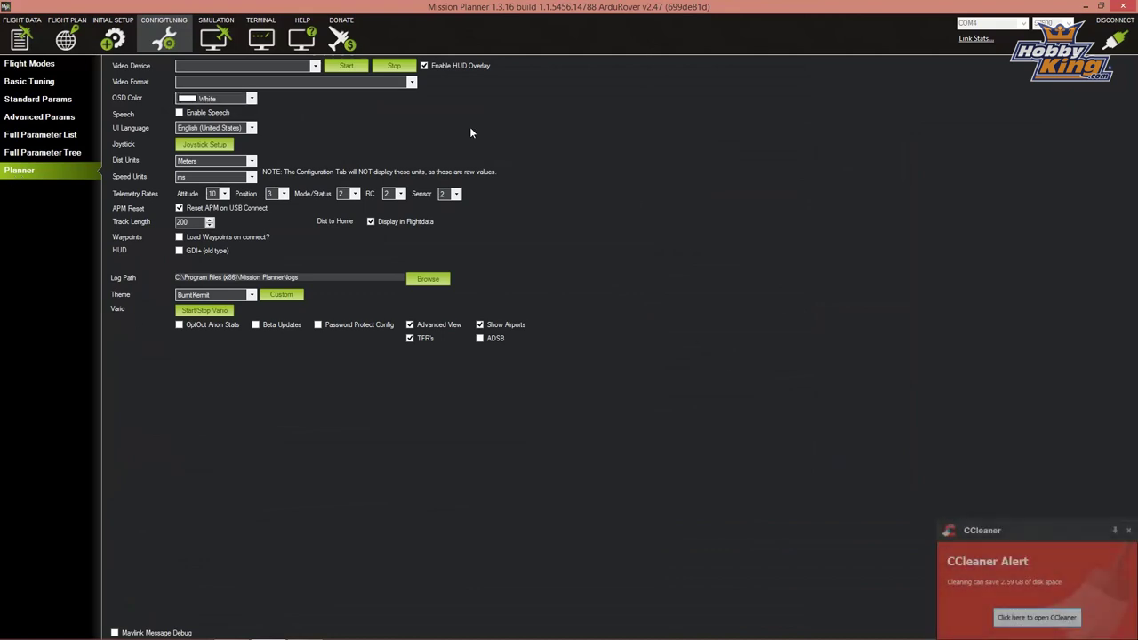
click(1128, 531)
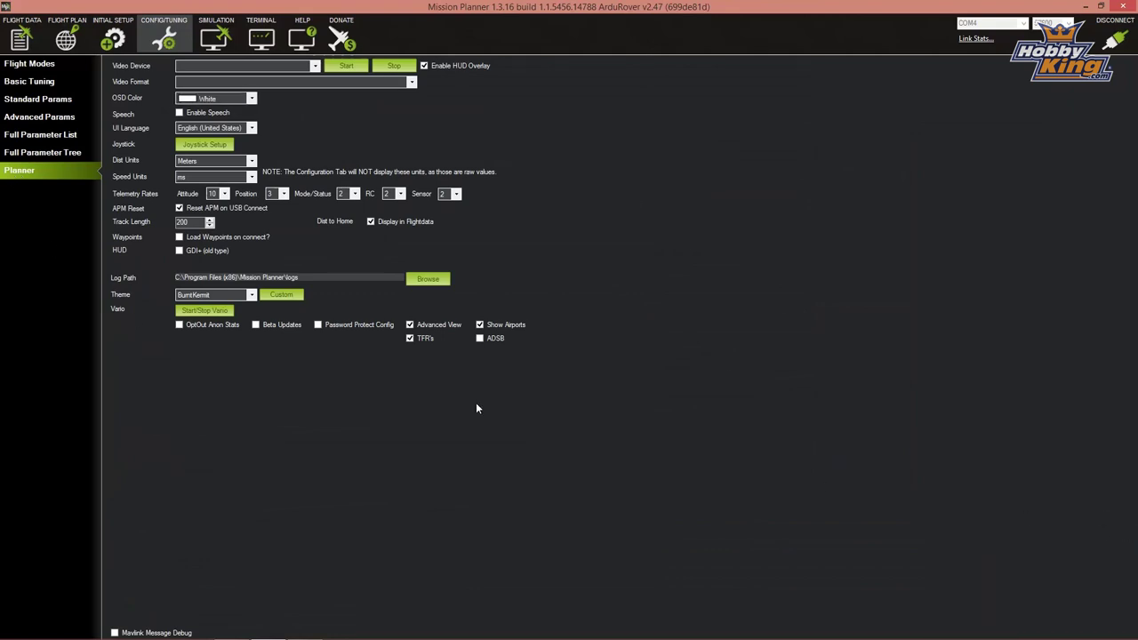
click(18, 134)
click(16, 172)
mouse_move(403, 625)
- Check the rover's live flight data and map position, and view the flight mode assignments in the initial setup
click(21, 38)
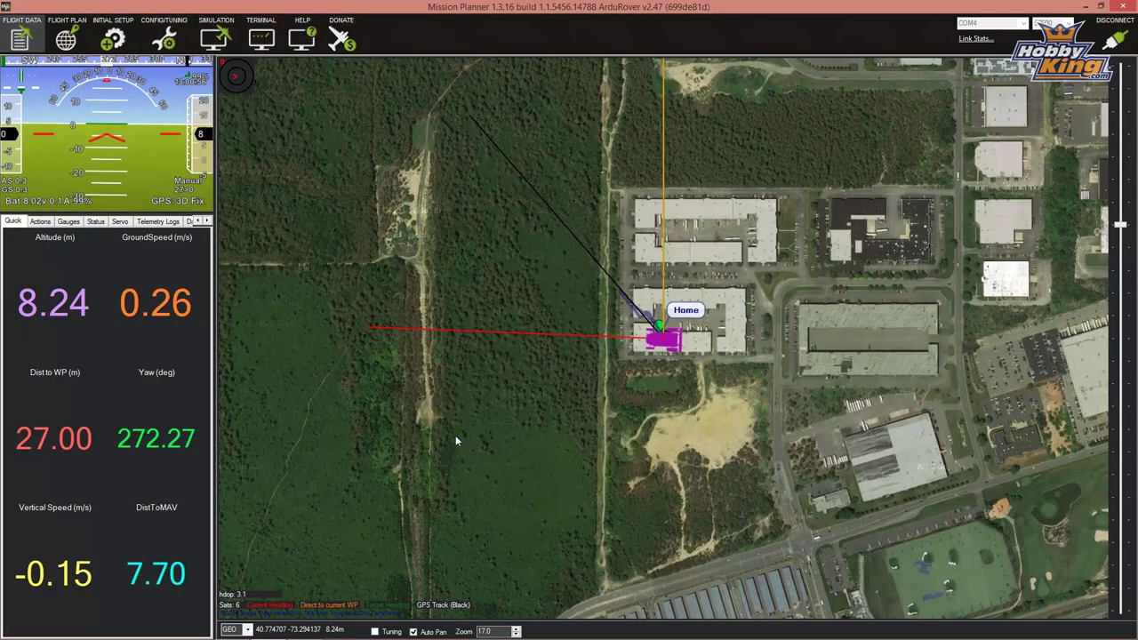
mouse_move(266, 632)
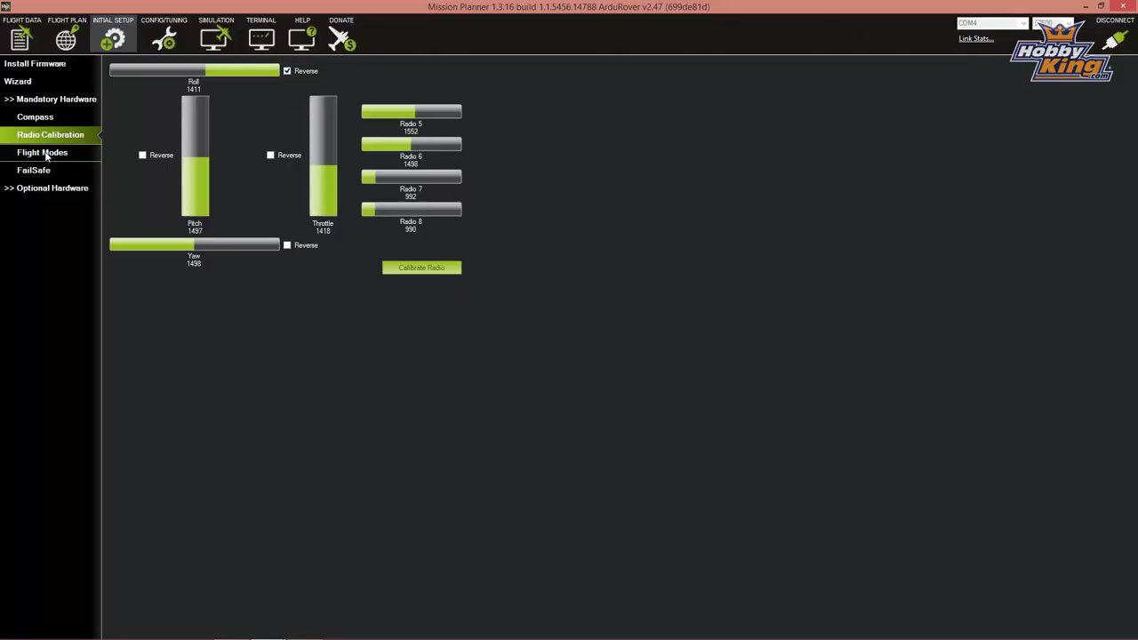
click(48, 157)
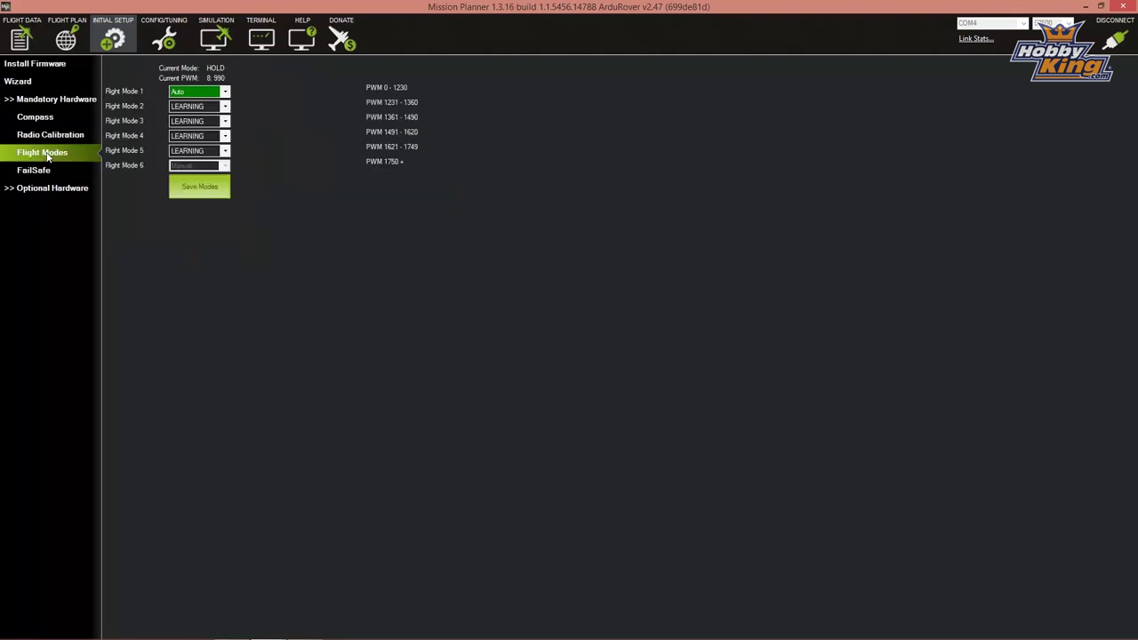